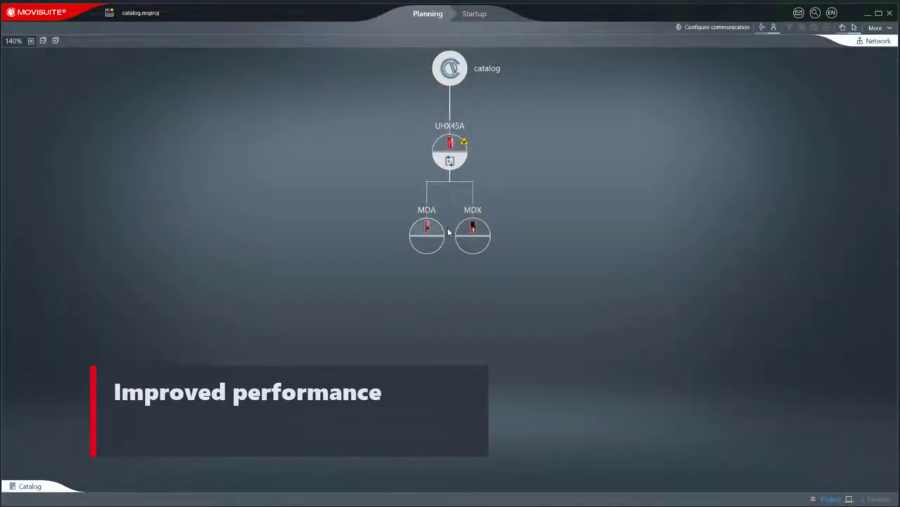
Open the catalog project's device catalog and zoom its tiles to 90%, then back up to 120%.
left_click(30, 486)
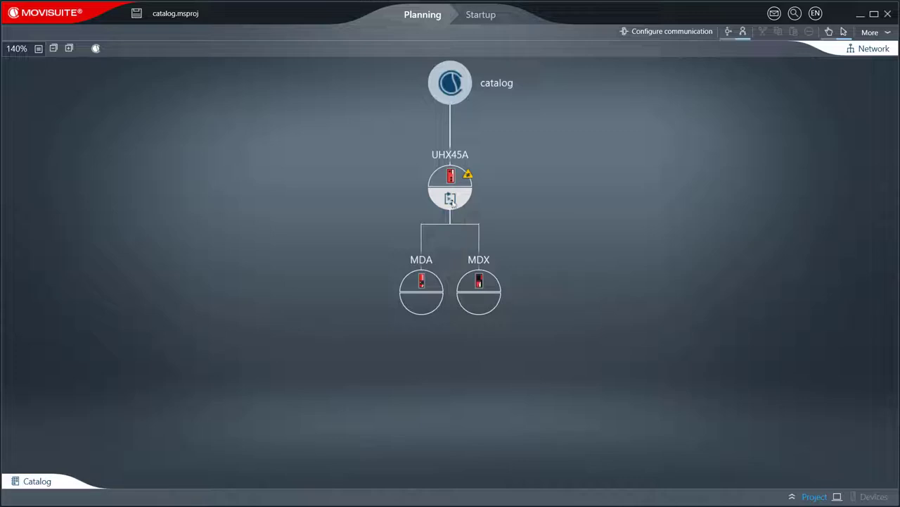
right_click(456, 83)
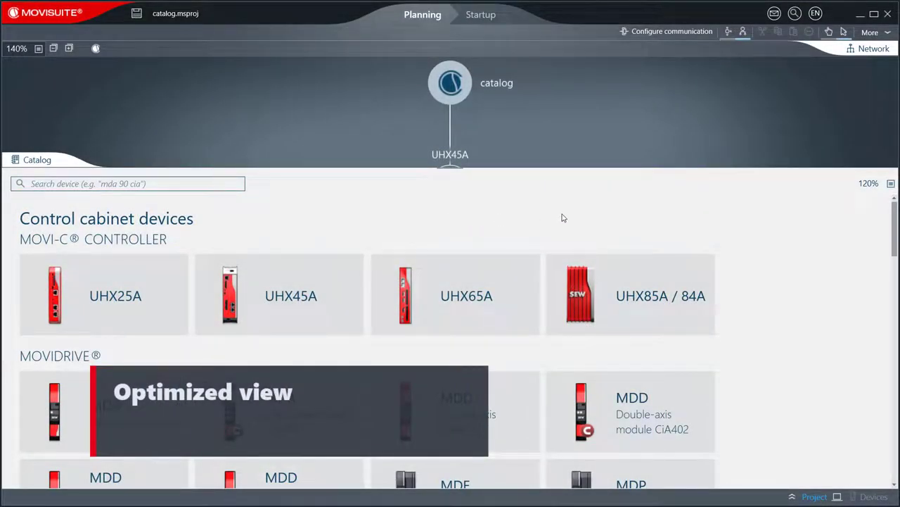
left_click(891, 184)
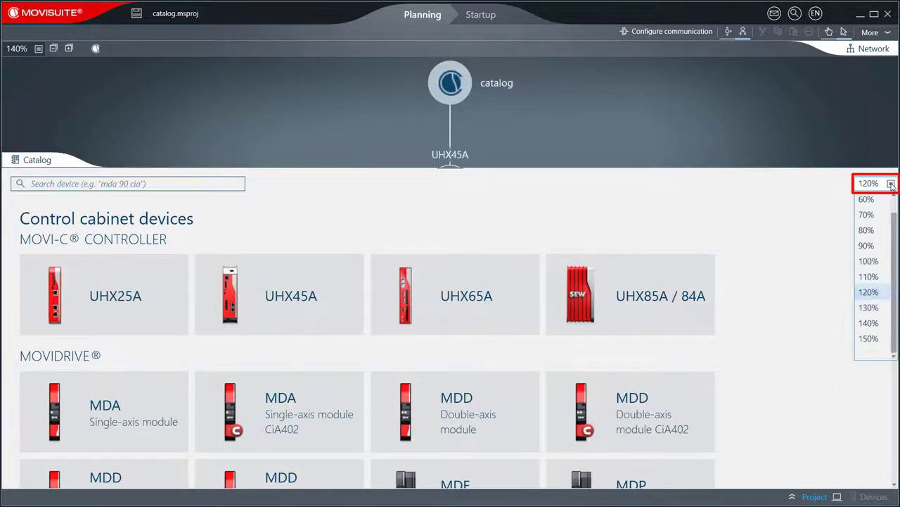
left_click(872, 245)
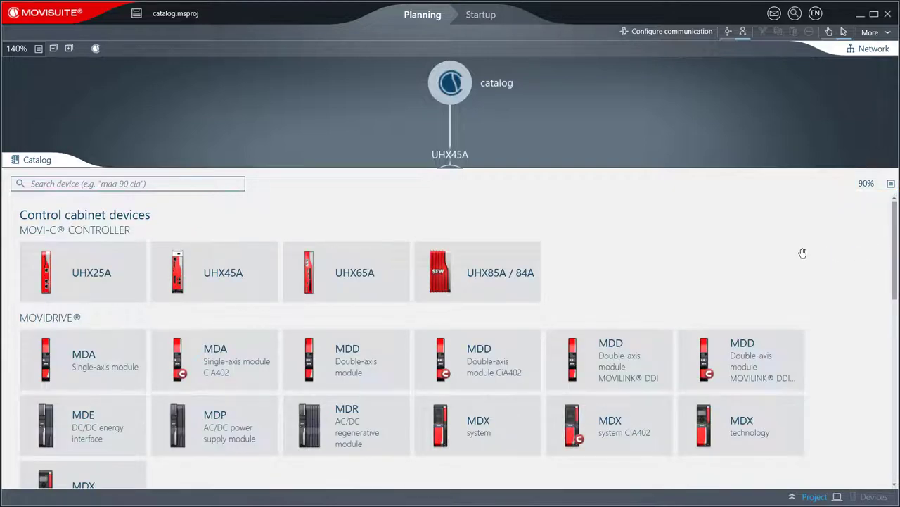
scroll(803, 253, "up", 1, "ctrl")
scroll(802, 253, "up", 1)
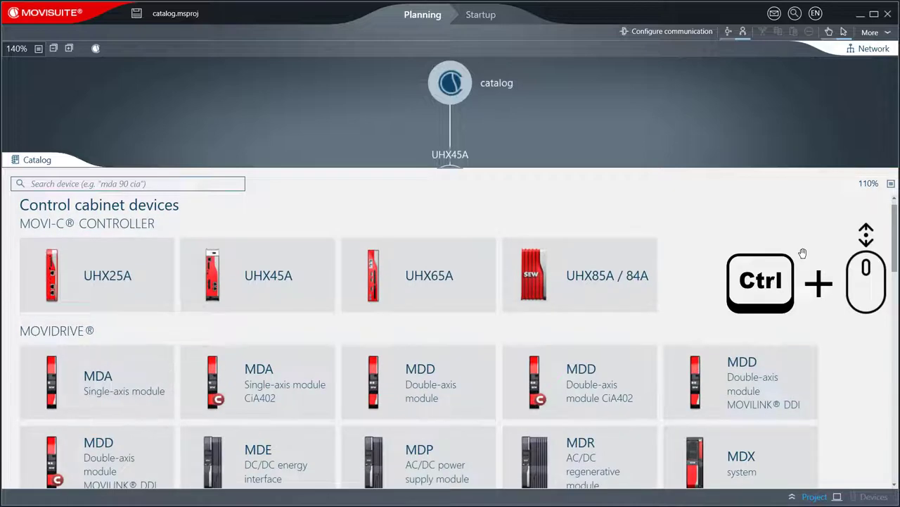
scroll(803, 253, "up", 1)
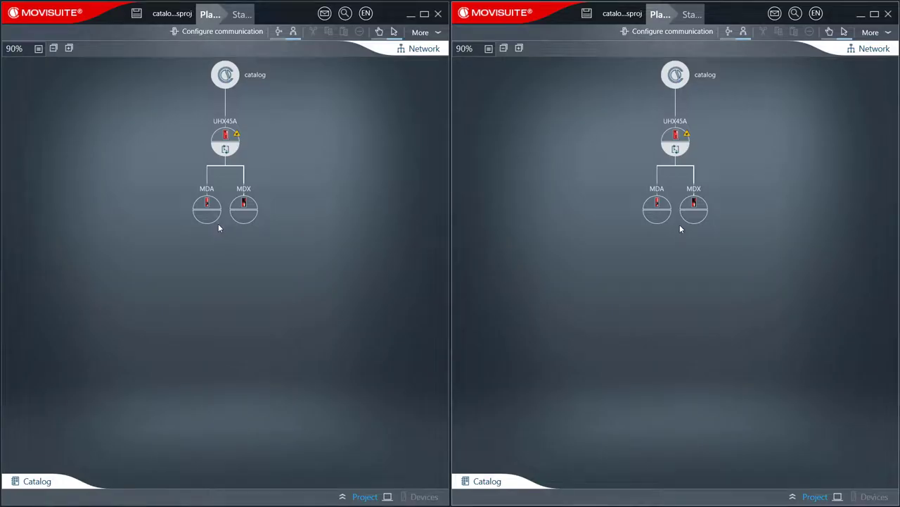
Open Add from catalog for both the MDA and the MDX drive nodes.
right_click(209, 220)
right_click(694, 217)
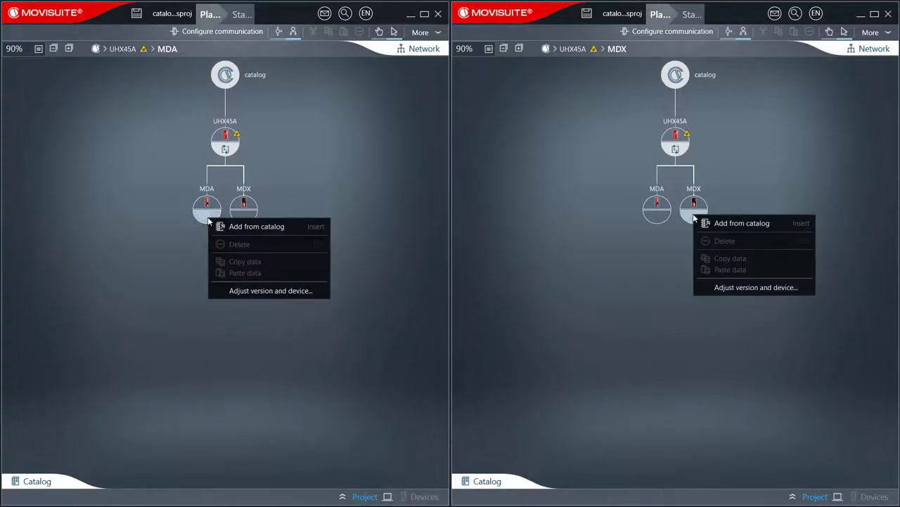
left_click(220, 227)
left_click(702, 224)
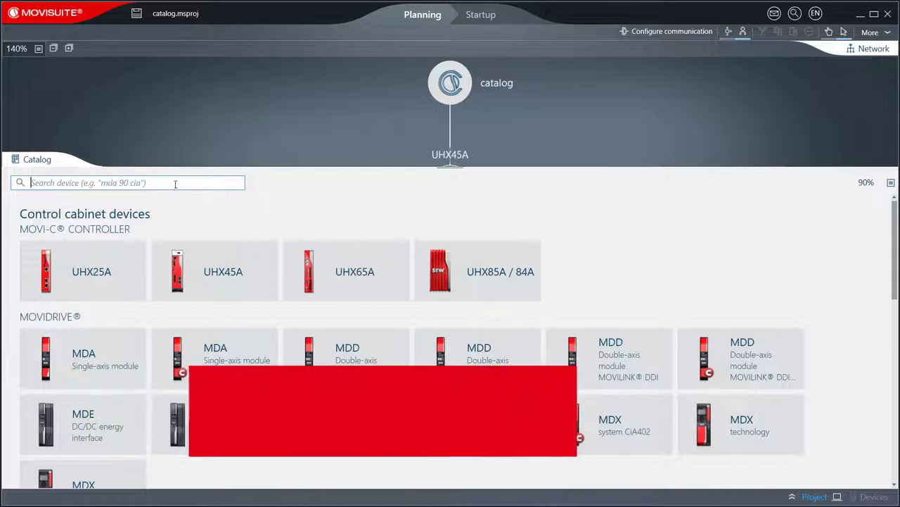
type("movitrac")
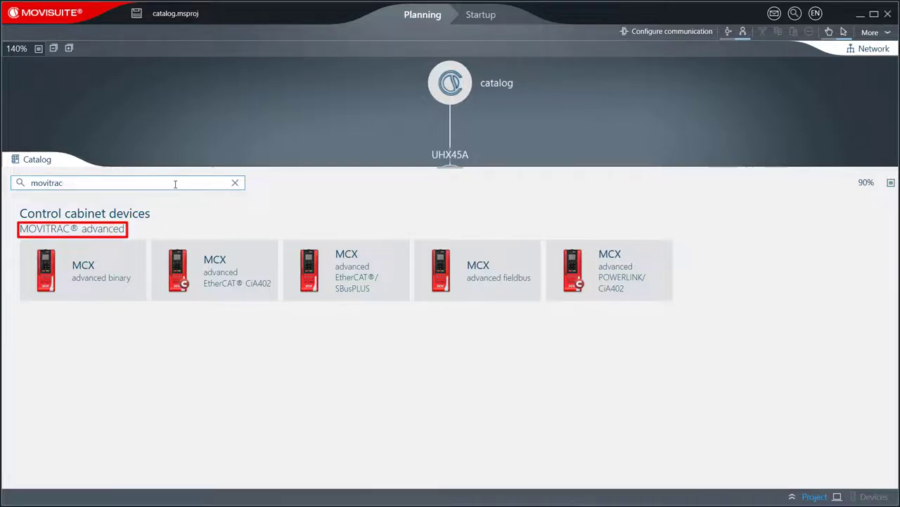
key("Escape")
type("ci")
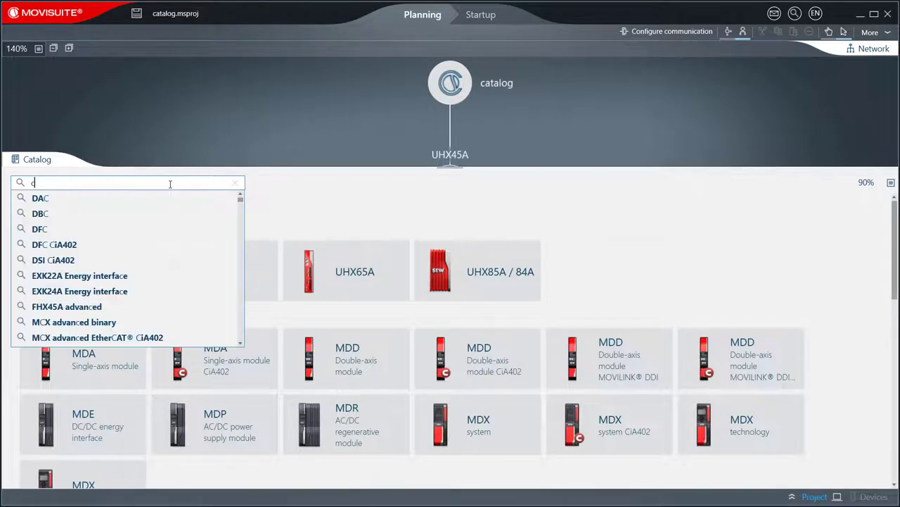
type("a")
key("Return")
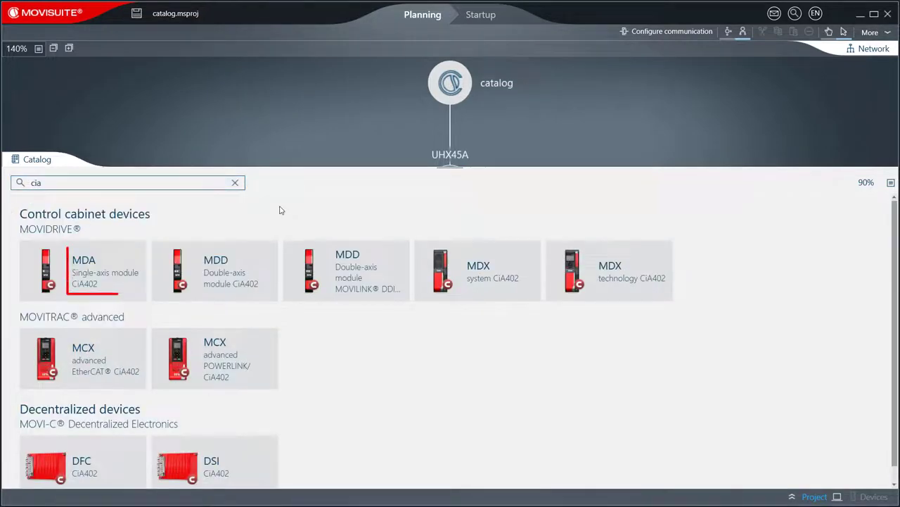
double_click(161, 180)
type("mda90a-0020")
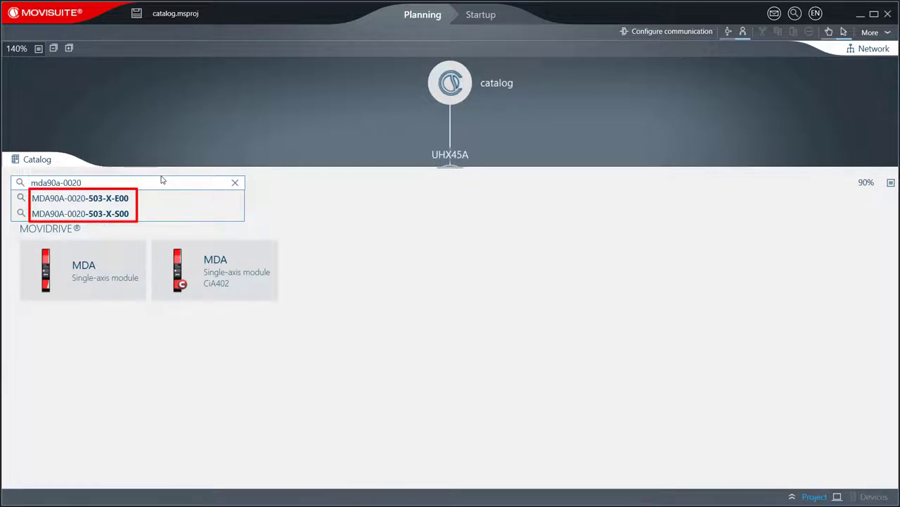
key("Escape")
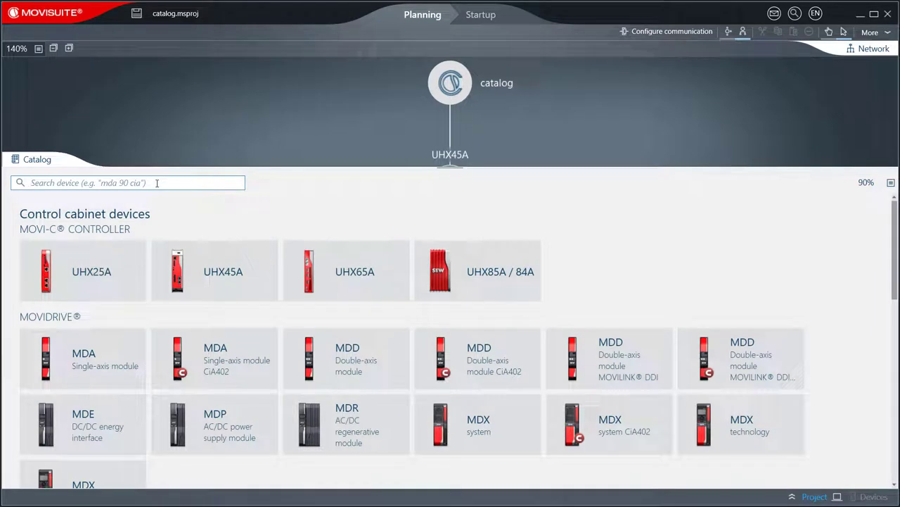
Search the catalog for 'mdx 90 t' and pick the MDX90A-0040-5E3-4-T00 technology drive variant.
type("mdx")
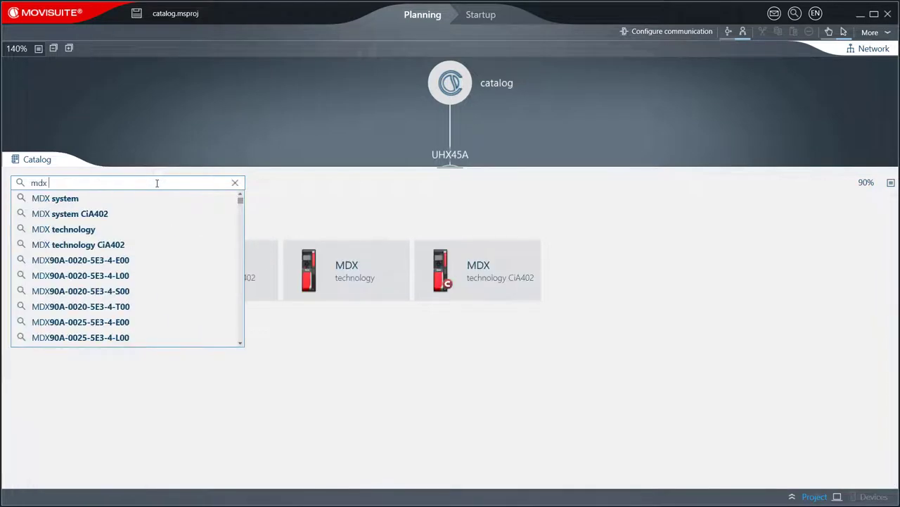
type(" 90 t")
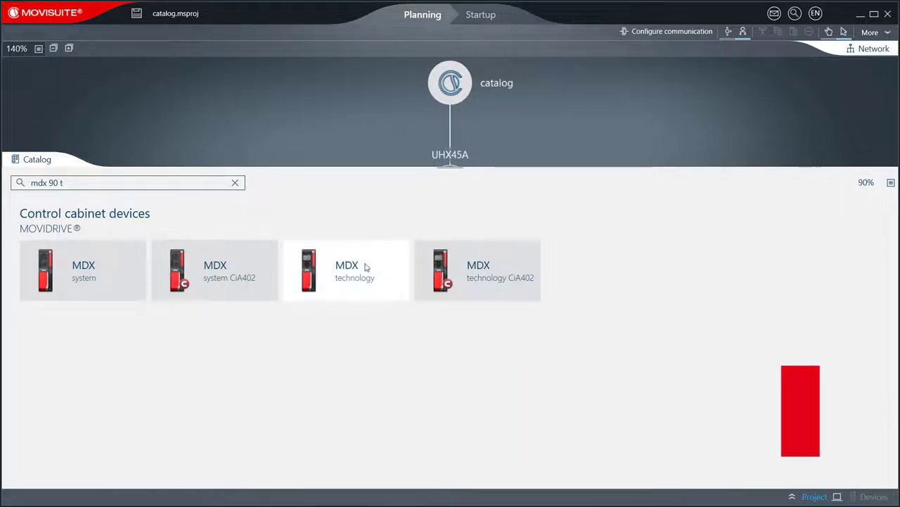
left_click(365, 267)
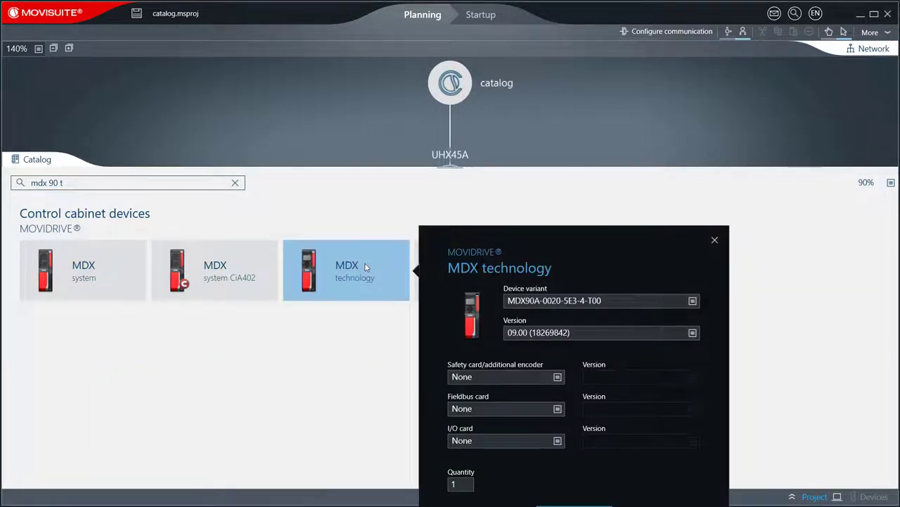
left_click(693, 301)
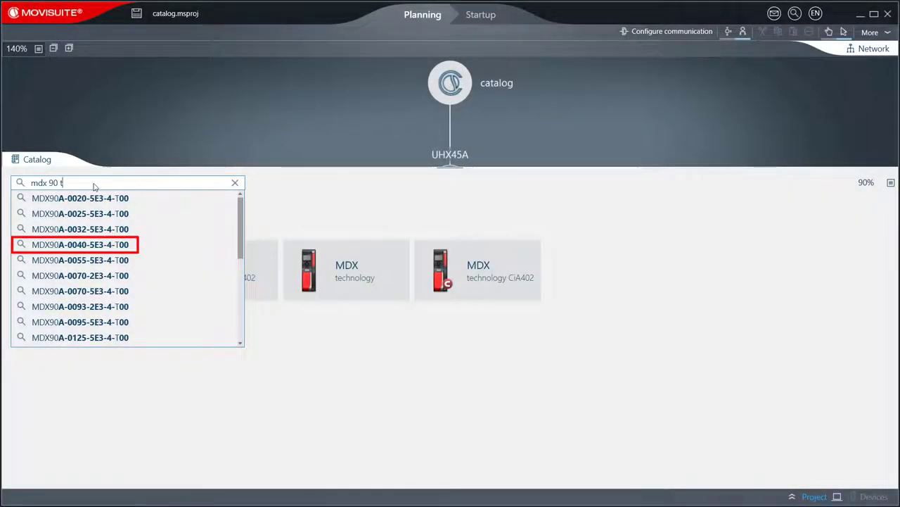
key("Escape")
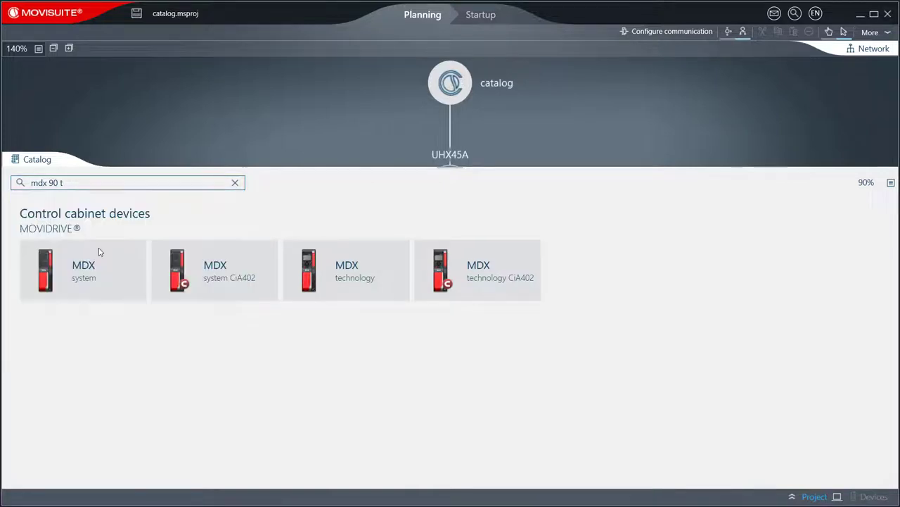
left_click(99, 252)
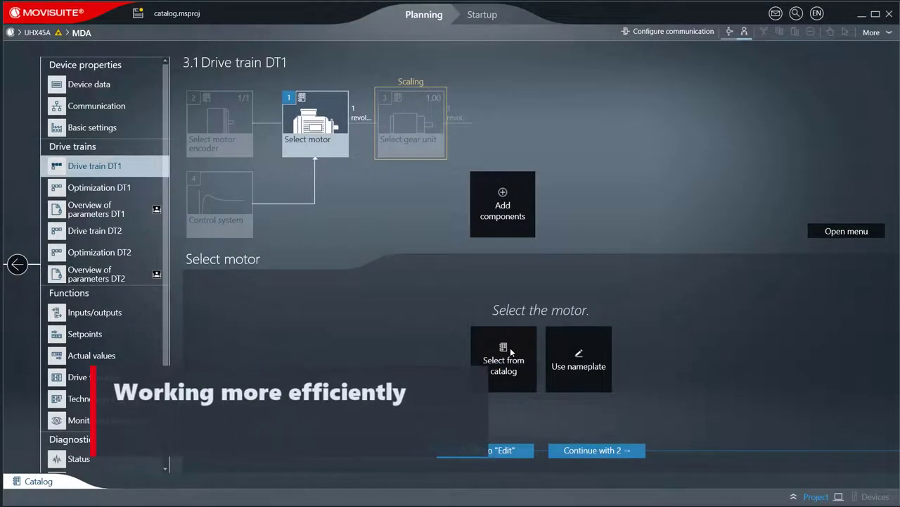
Select the DRN100L4 motor for drive train DT1 by searching the motor catalog for 'drn100'.
left_click(512, 351)
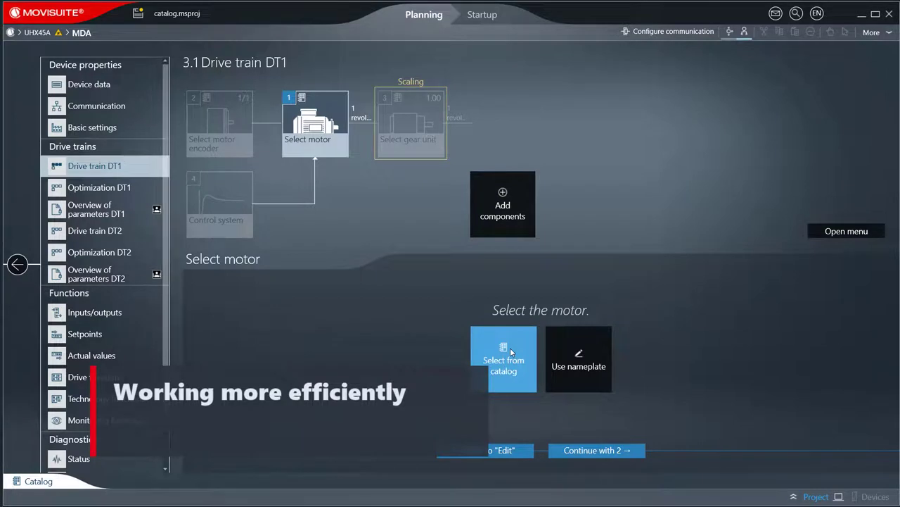
scroll(511, 352, "down", 3)
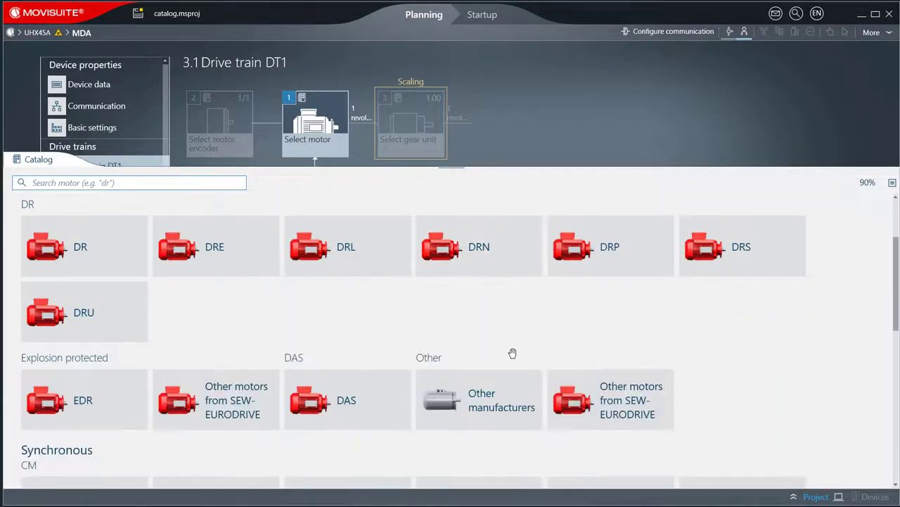
left_click(498, 261)
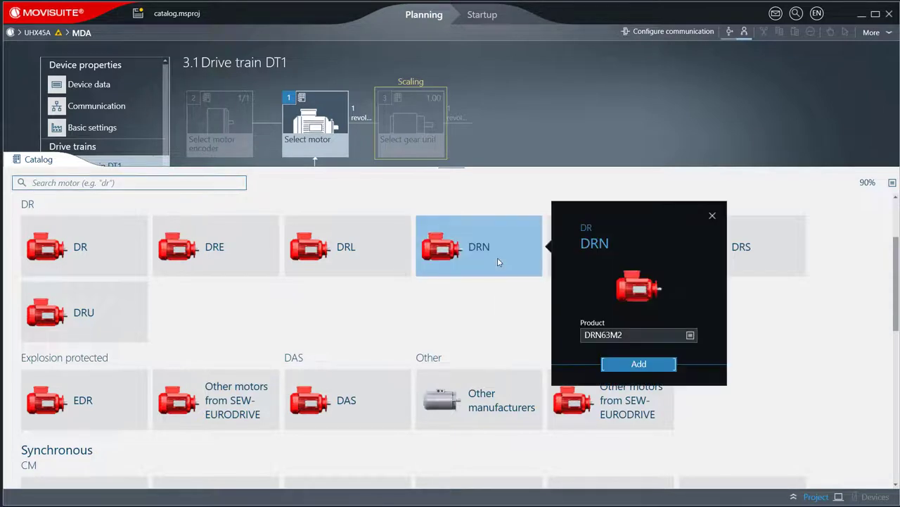
left_click(690, 335)
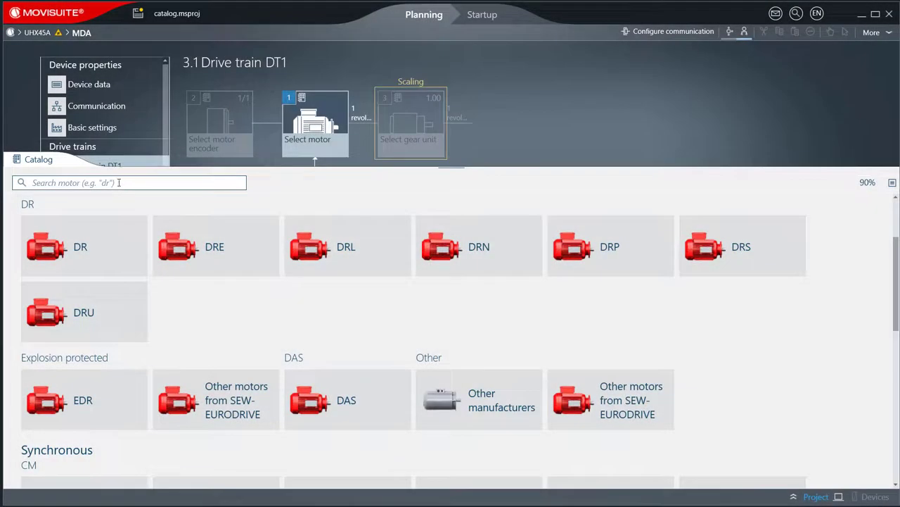
left_click(118, 182)
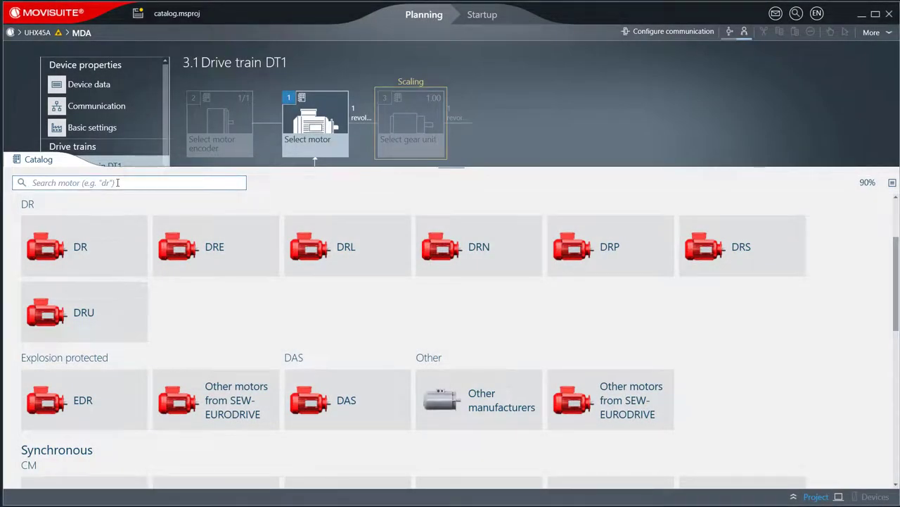
type("drn100")
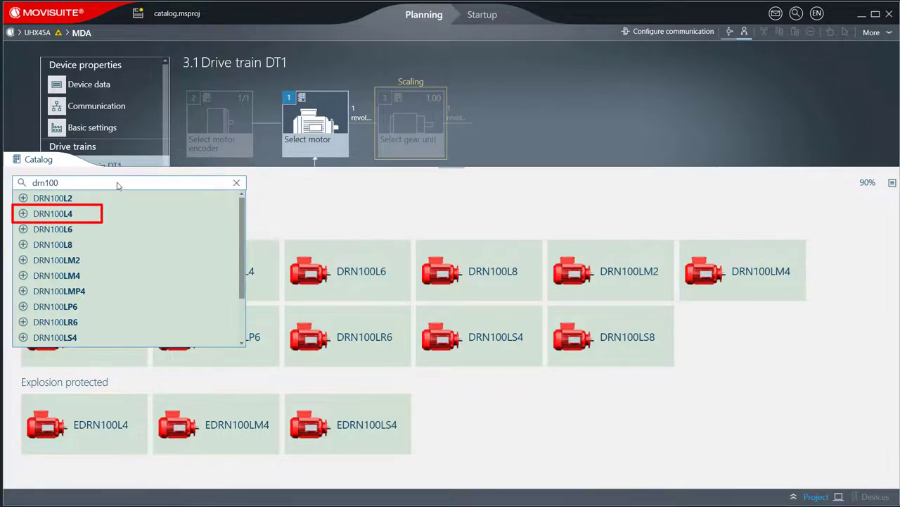
left_click(115, 213)
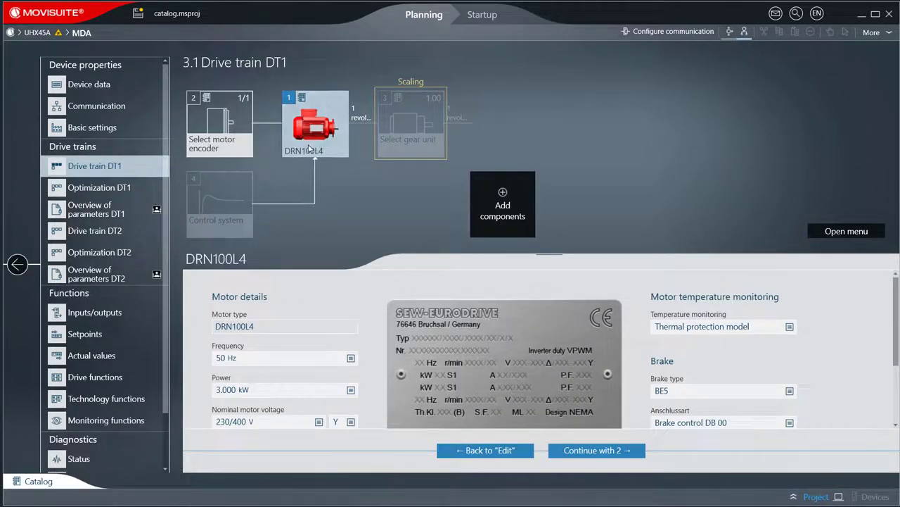
Advance to the motor encoder step and search the encoder catalog for 'ek8'.
left_click(596, 451)
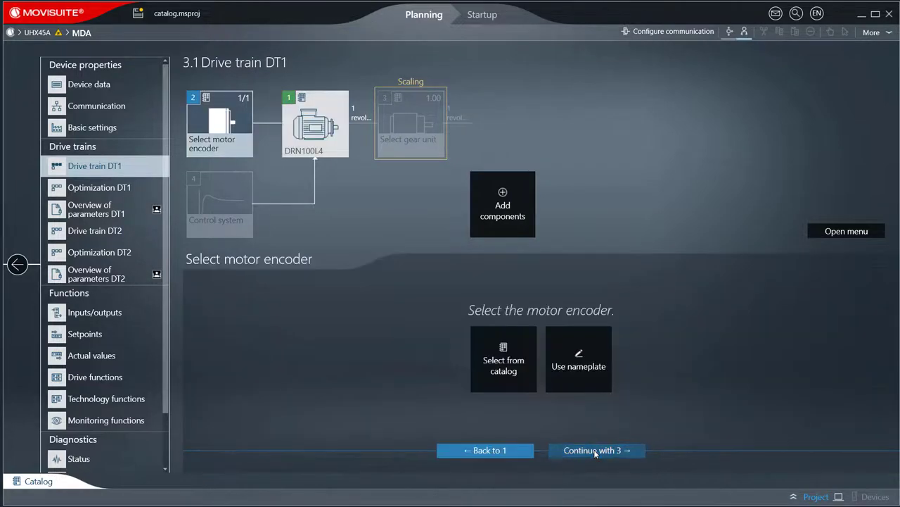
left_click(514, 373)
type("e")
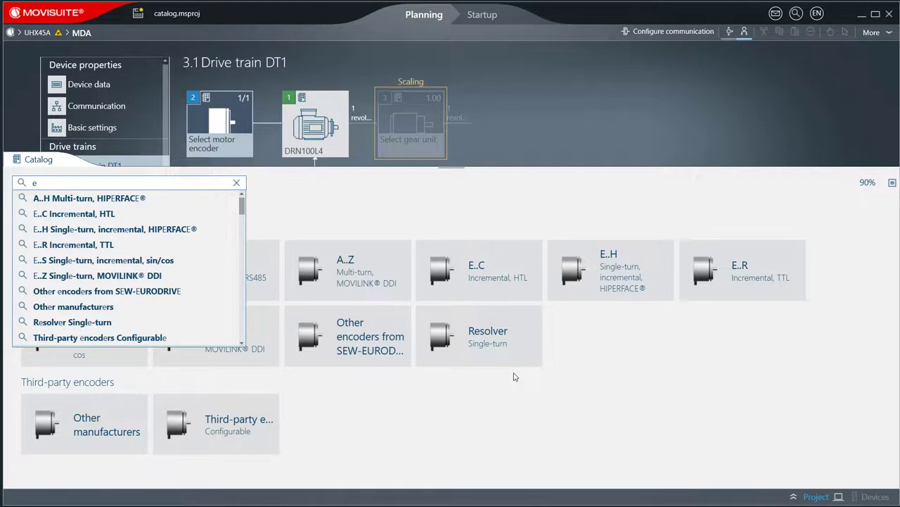